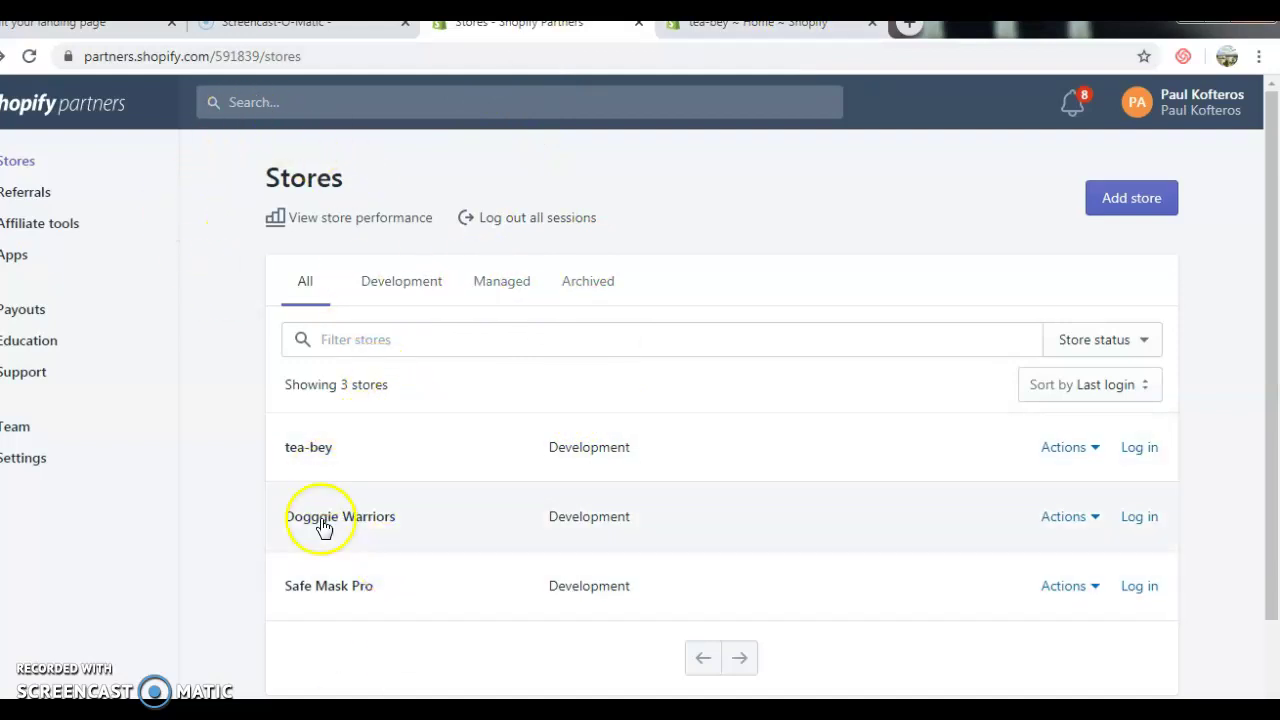
Log in to the tea-bey store, continuing with the unsupported browser, and view its online storefront home page.
click(1141, 450)
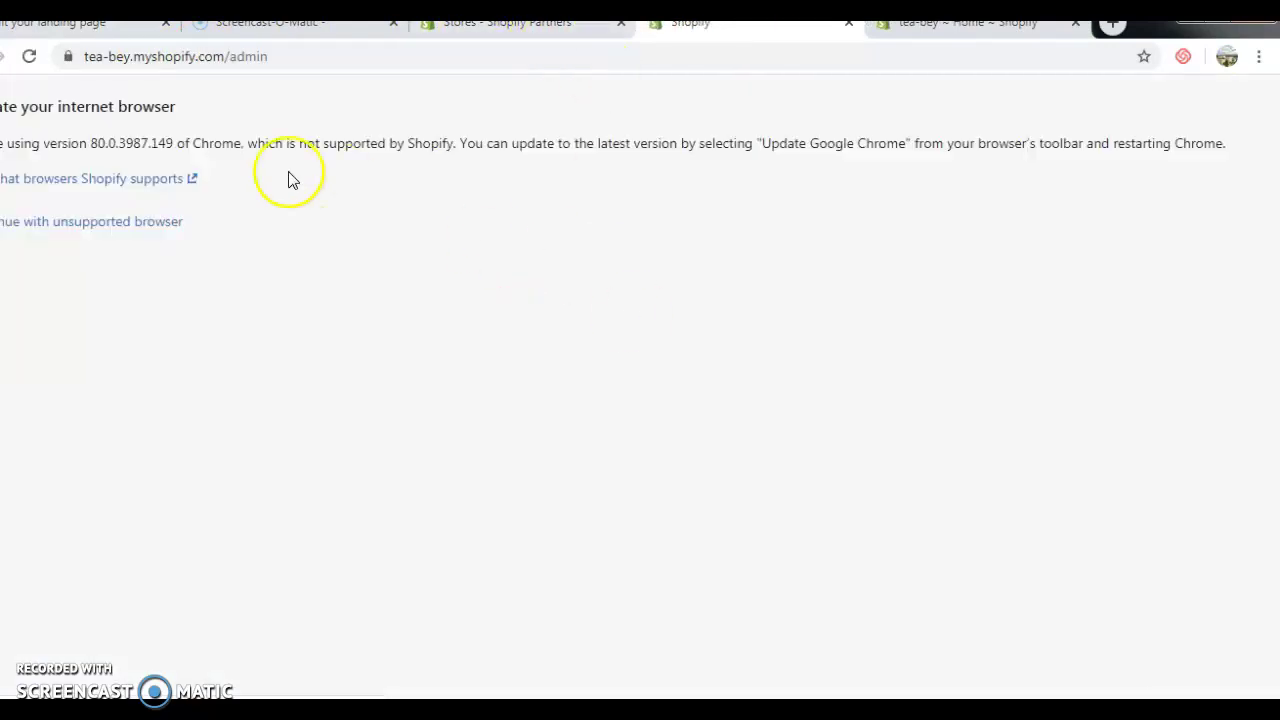
click(170, 224)
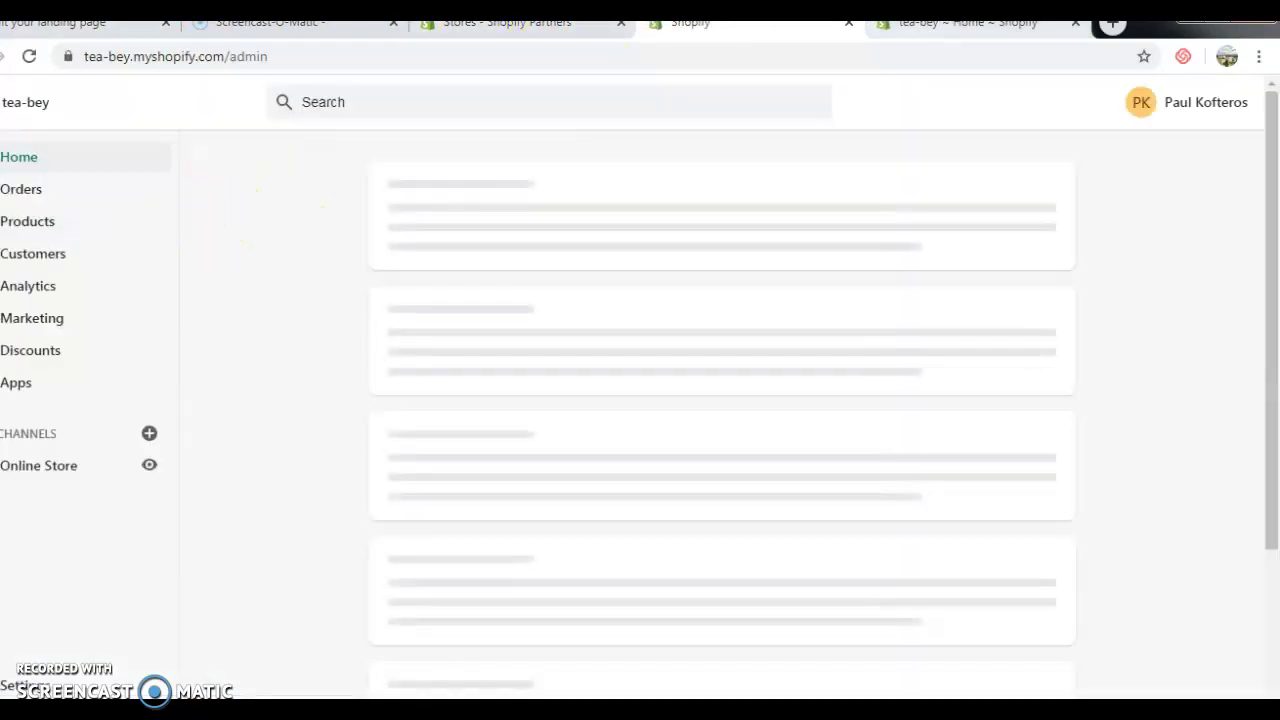
click(149, 468)
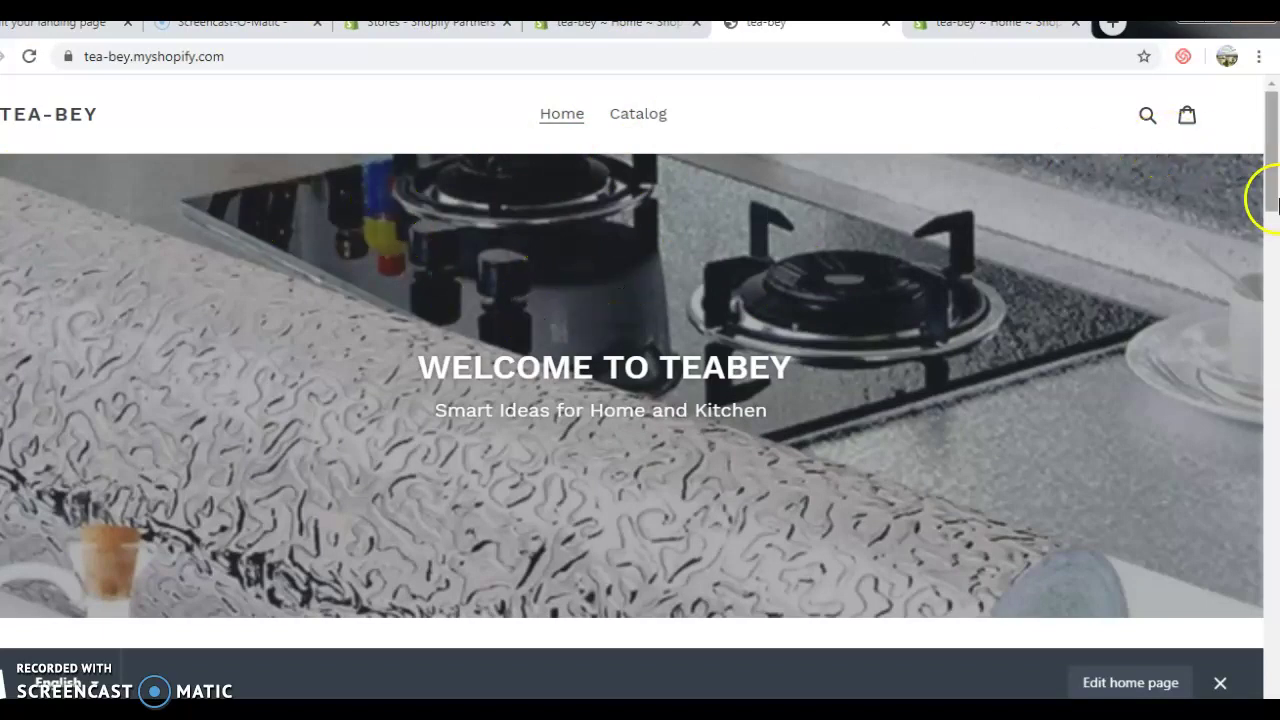
drag(1275, 128, 1127, 648)
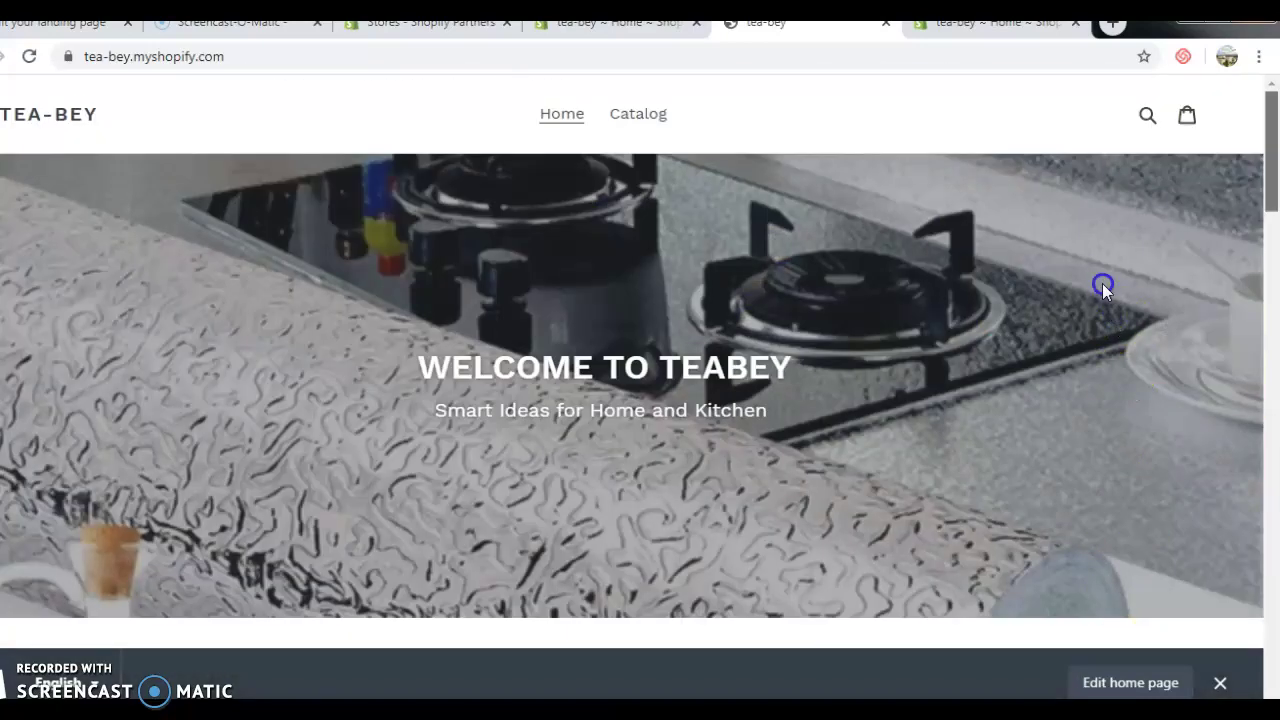
Open the Kitchen Oil Proof Stickers product page from the storefront catalog.
click(630, 115)
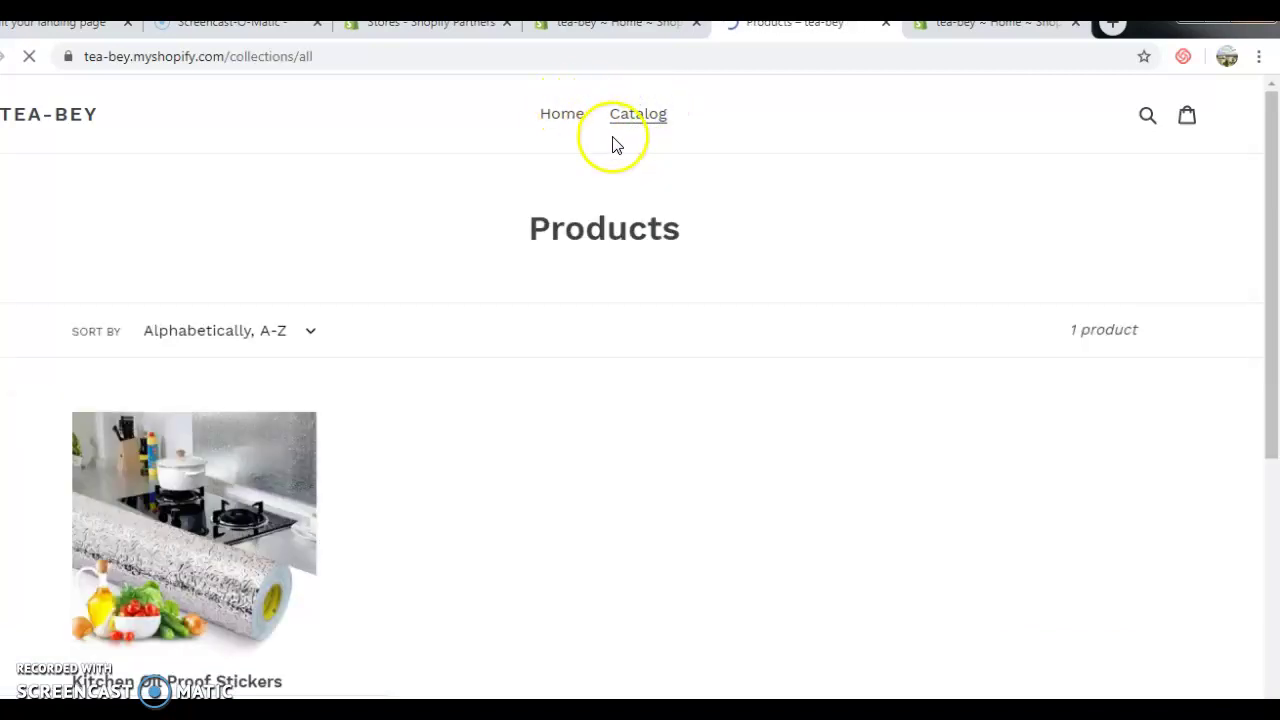
click(246, 458)
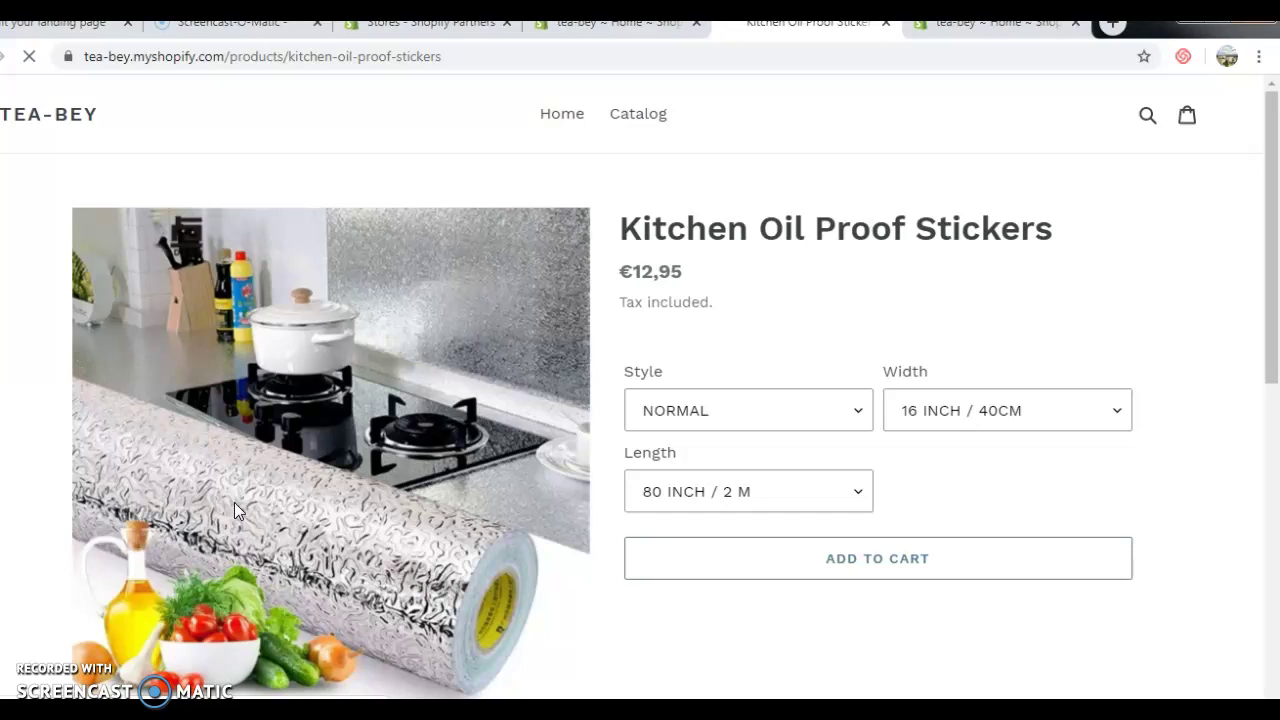
drag(1273, 150, 1237, 257)
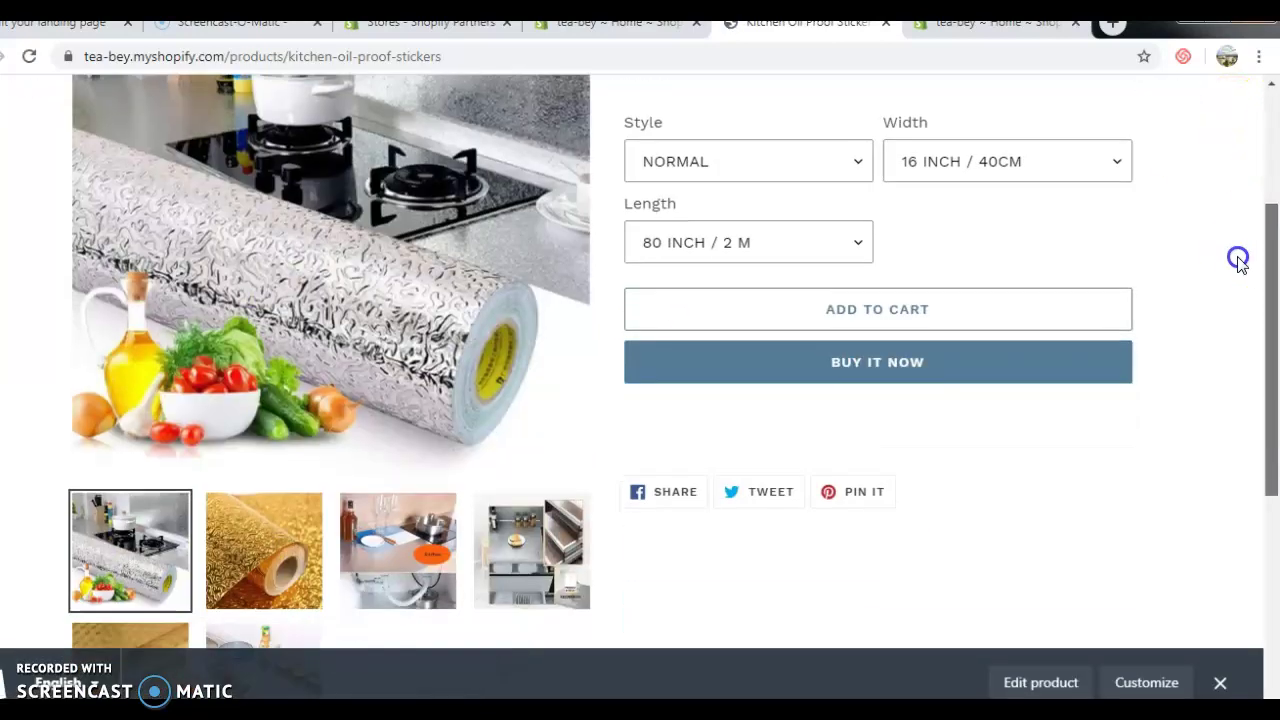
Preview the Grid and Gold Normal styles, settling on Gold Grid with a width of 24 inch / 60 cm.
click(866, 161)
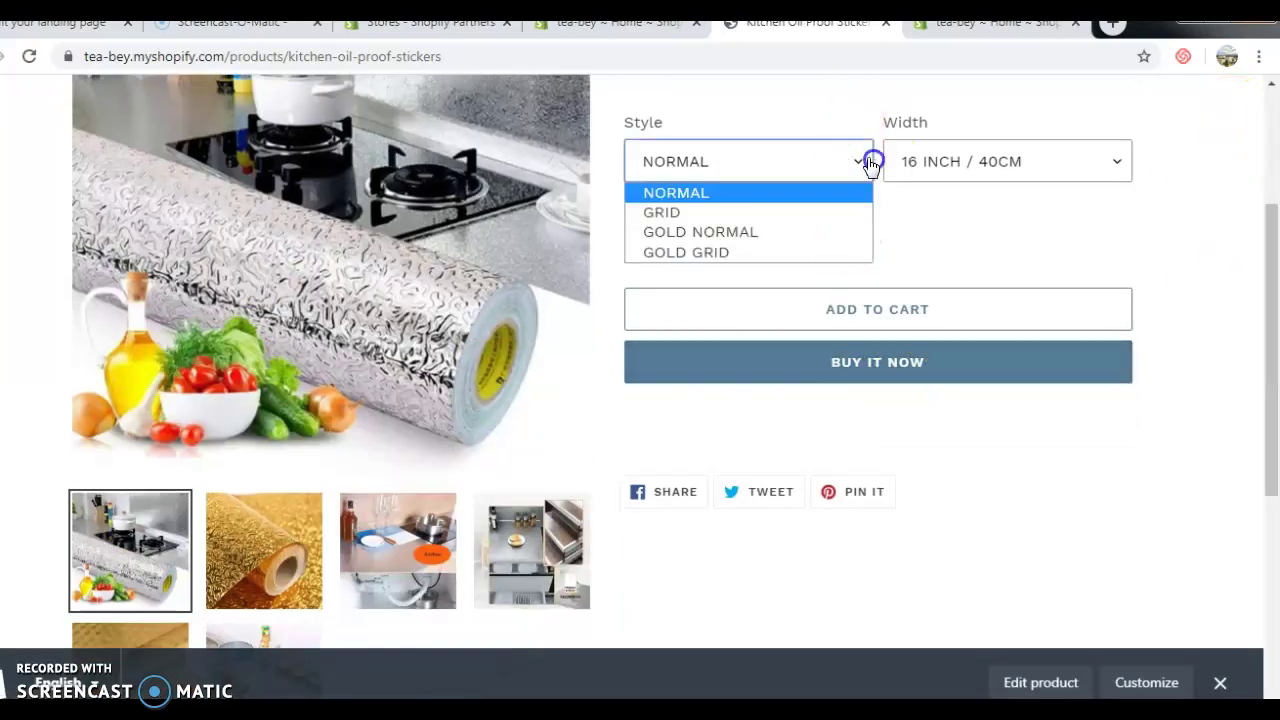
click(757, 214)
click(822, 162)
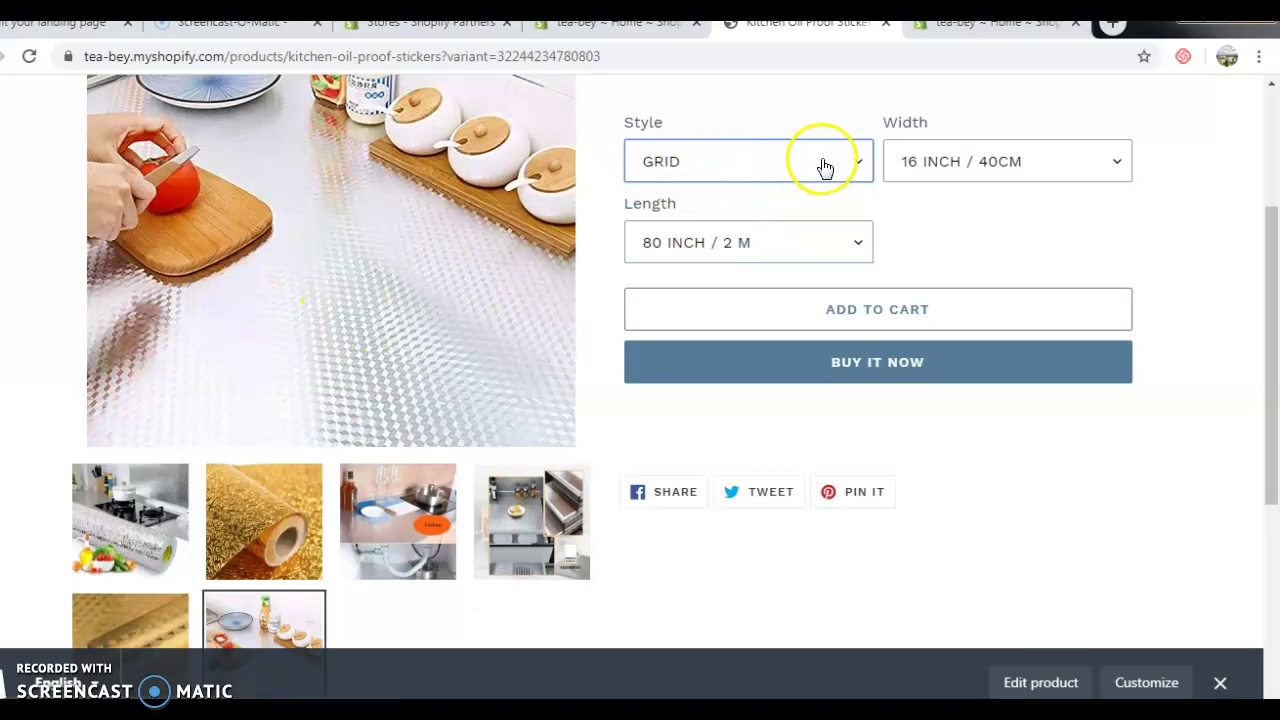
click(771, 240)
click(813, 168)
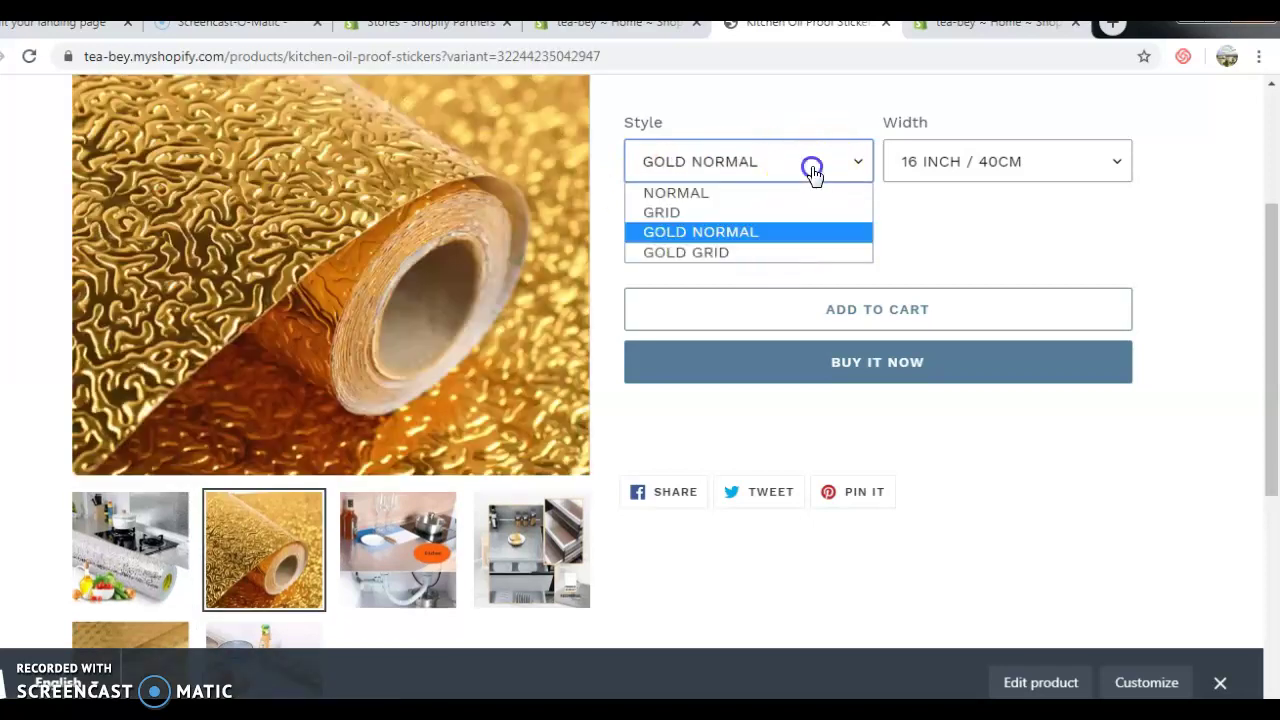
click(789, 252)
click(1043, 171)
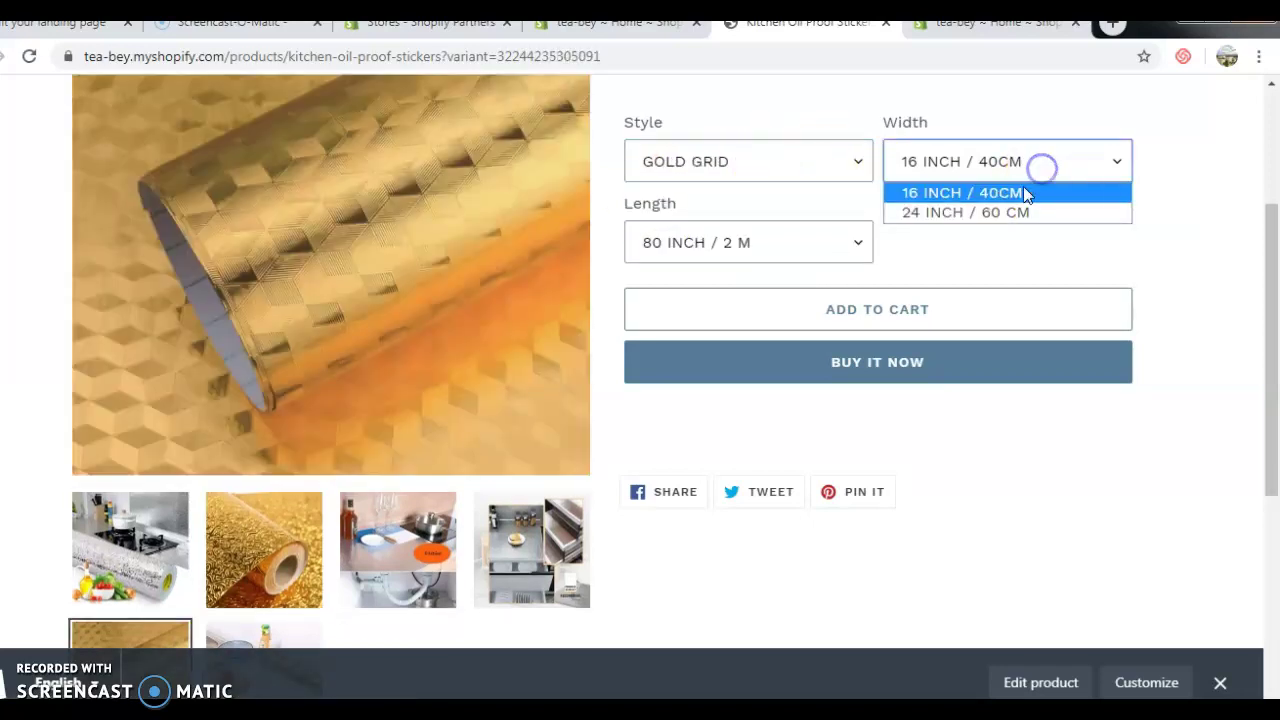
click(1008, 222)
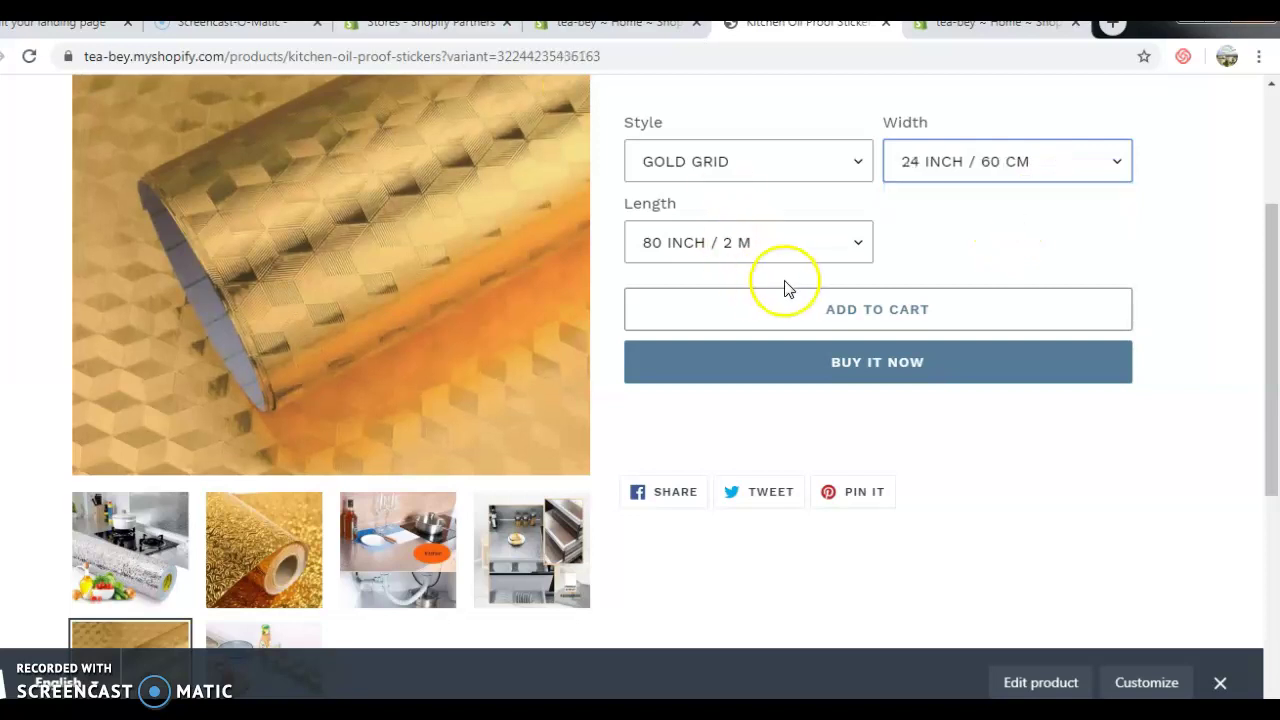
Start an immediate purchase of the selected sticker variant and review the checkout's contact and shipping address form.
click(866, 364)
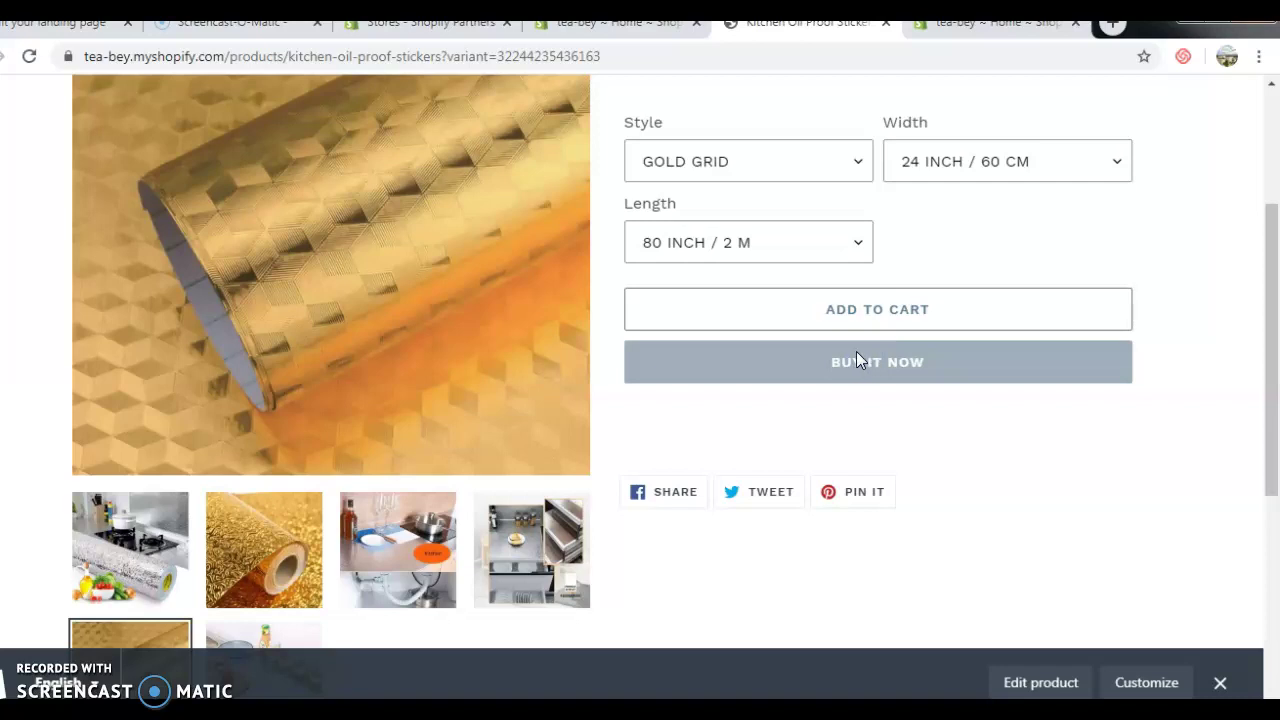
click(908, 364)
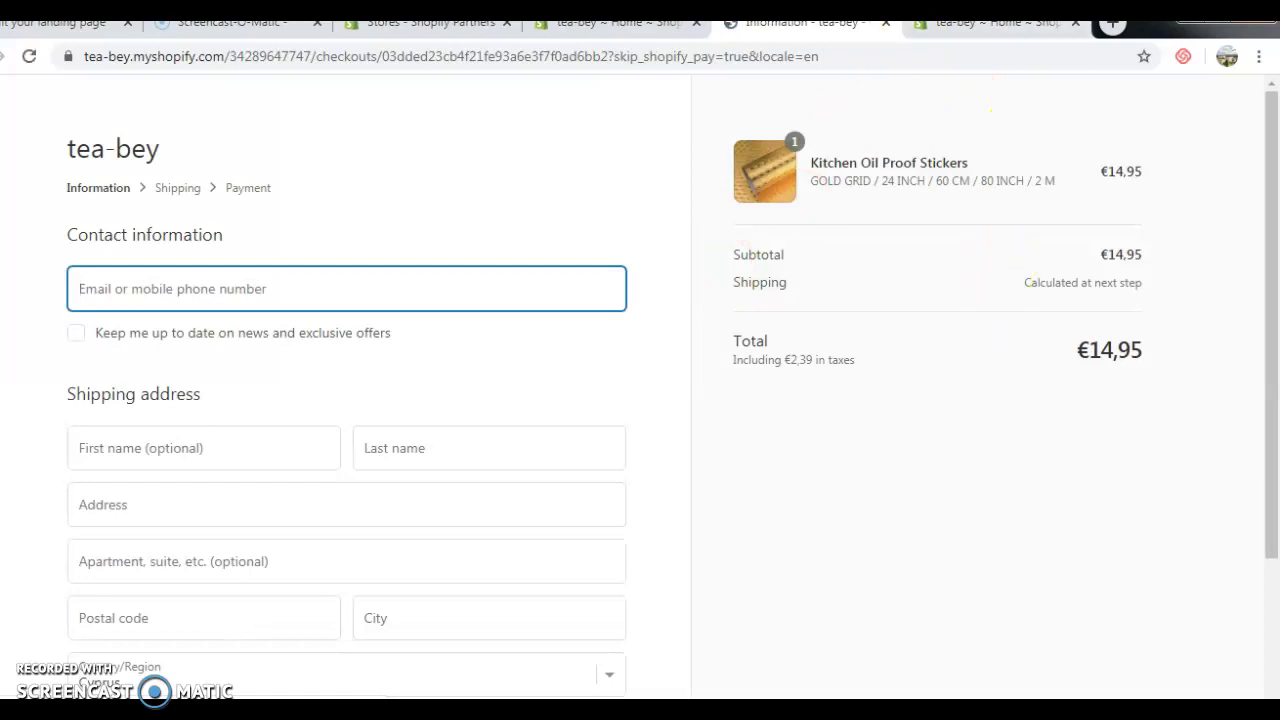
scroll(515, 350, down, 1)
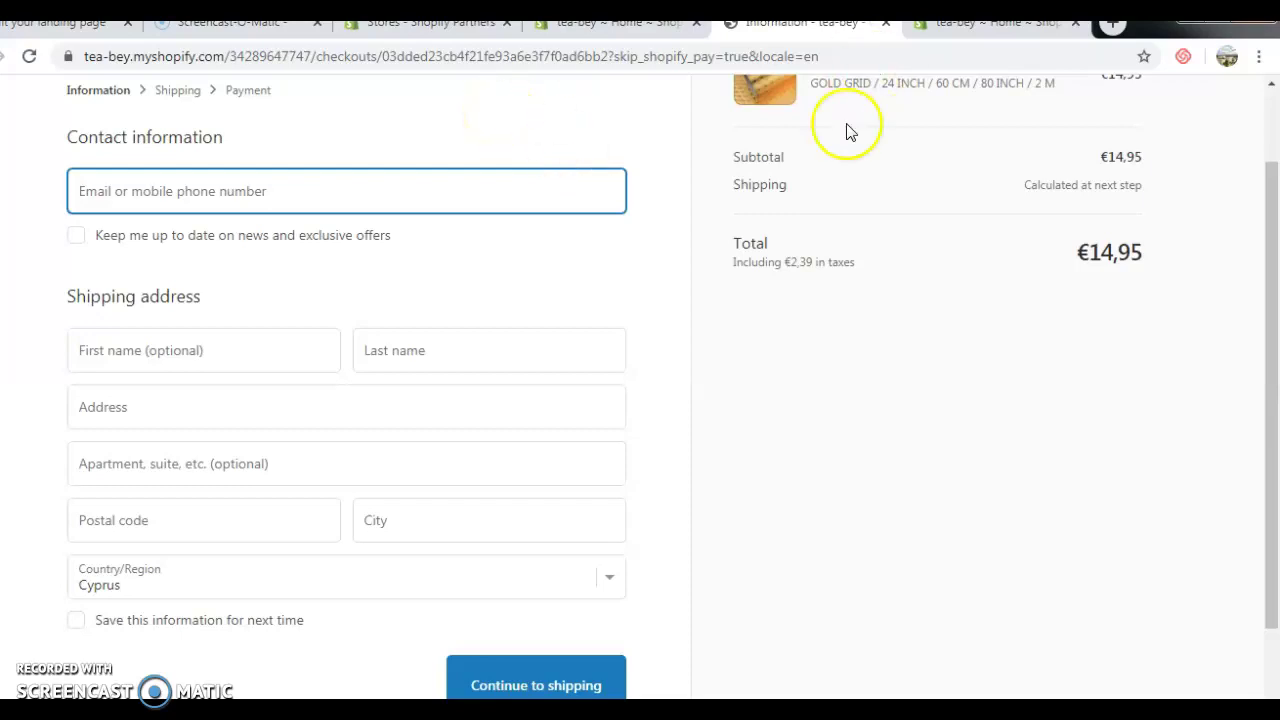
drag(1266, 206, 1260, 343)
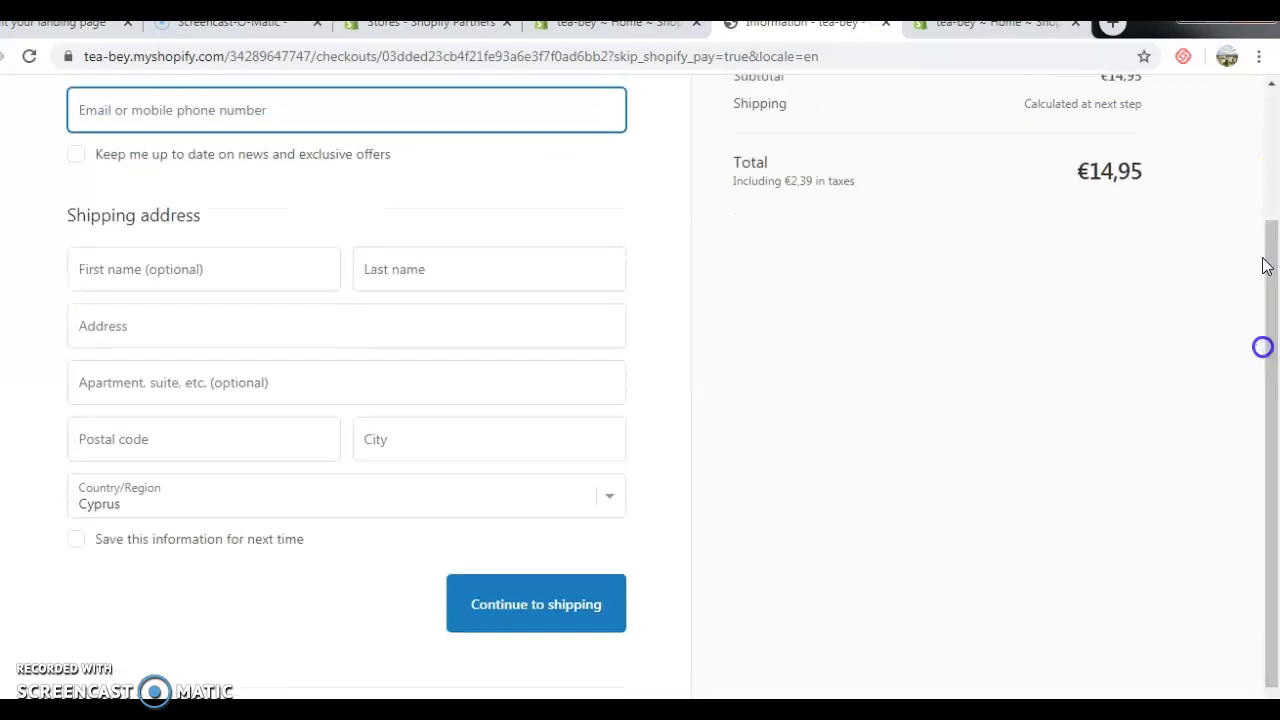
drag(1257, 291, 1275, 220)
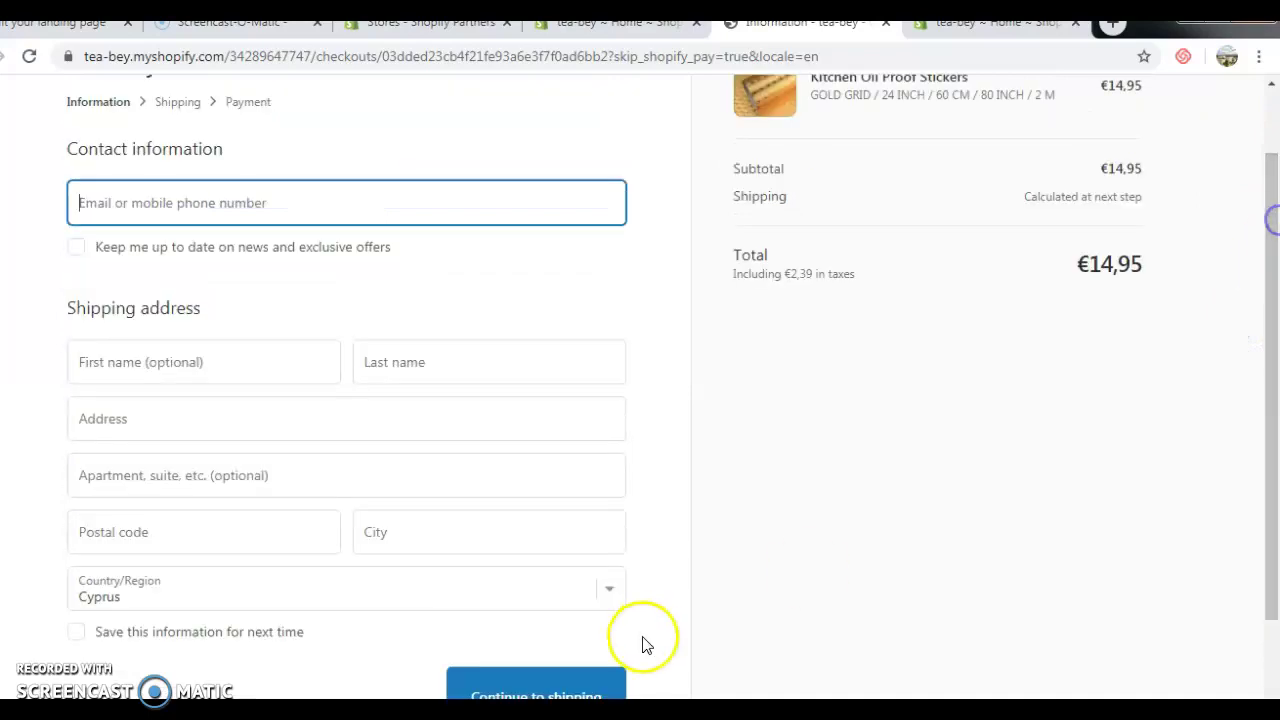
scroll(646, 620, down, 1)
scroll(714, 148, up, 2)
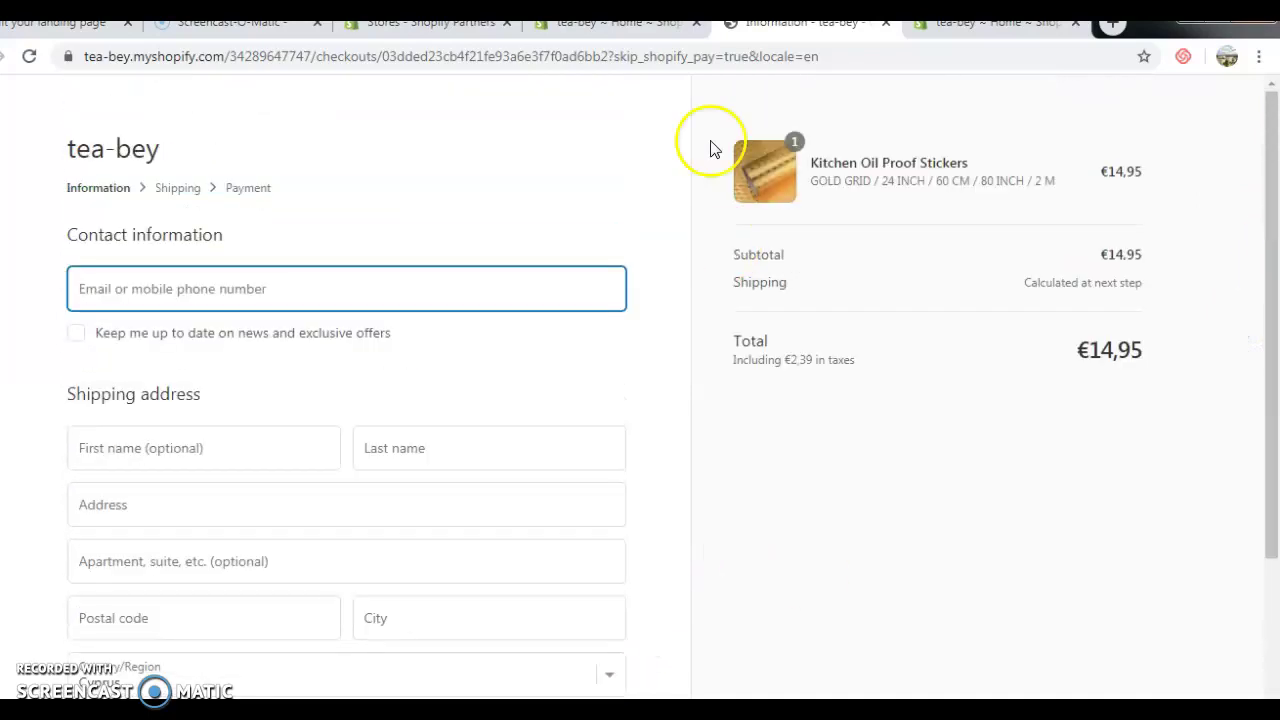
Switch to the store admin and look through its orders and product list.
click(588, 24)
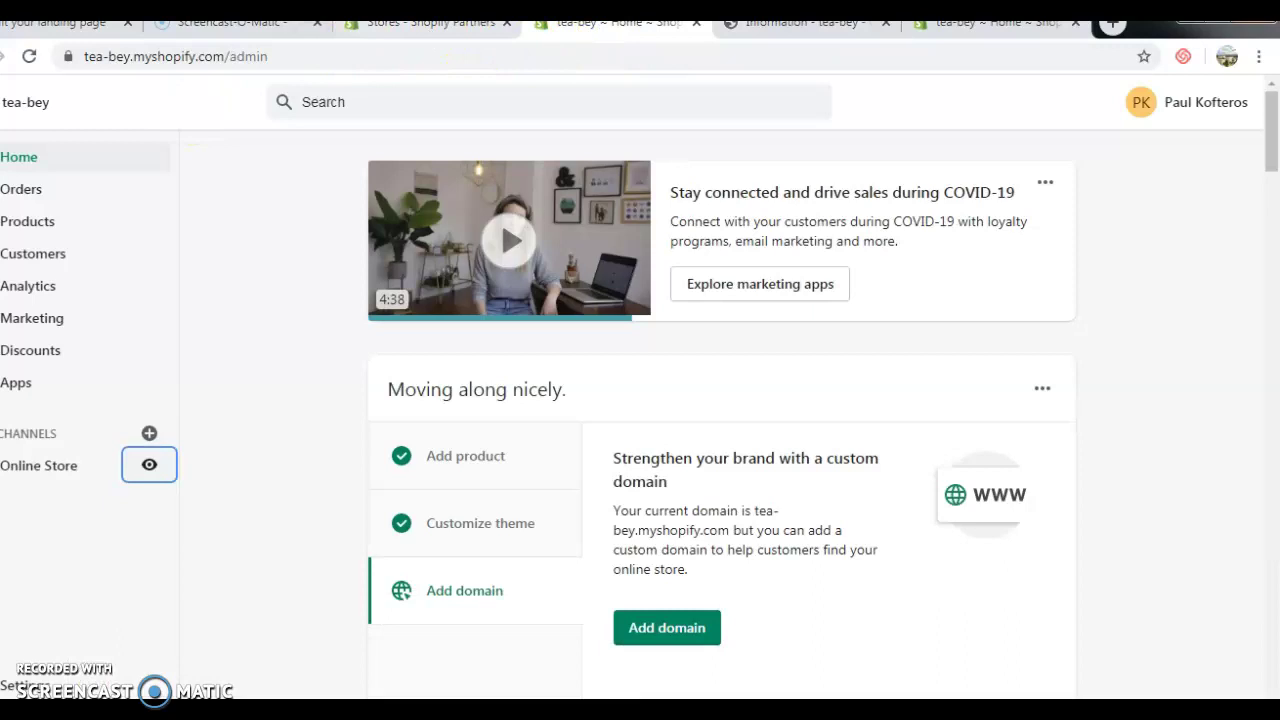
click(22, 190)
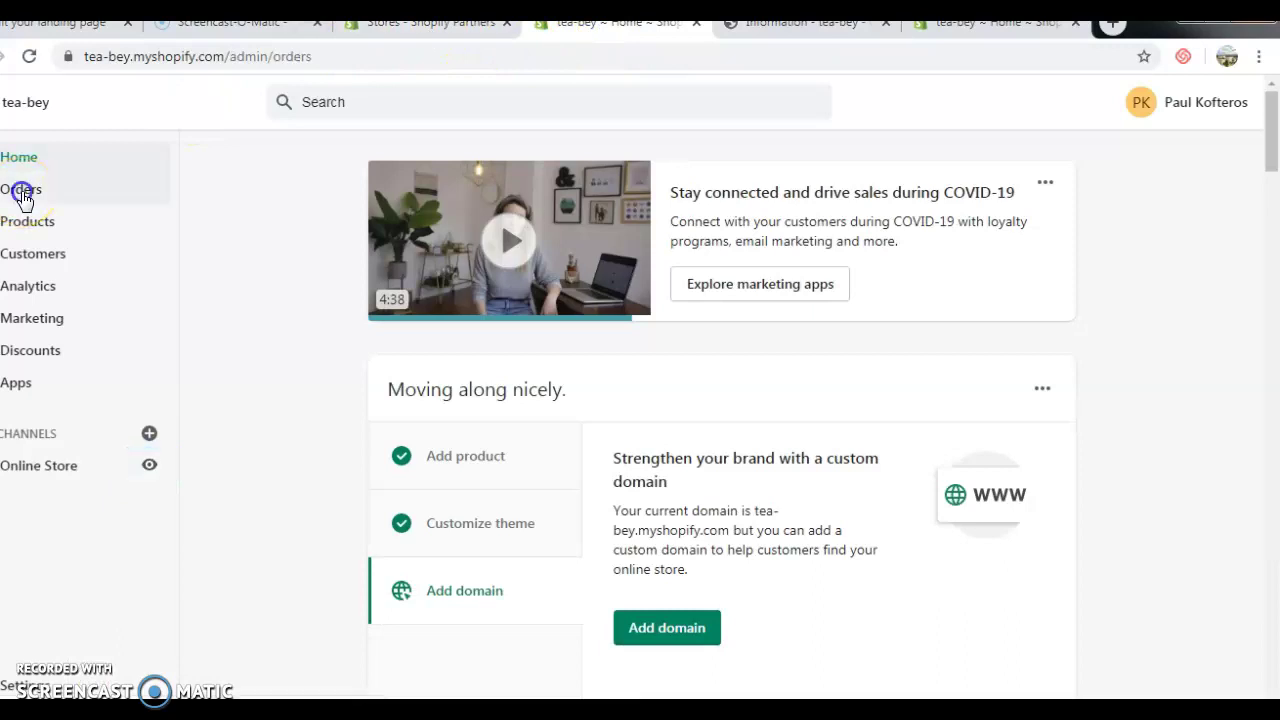
click(32, 327)
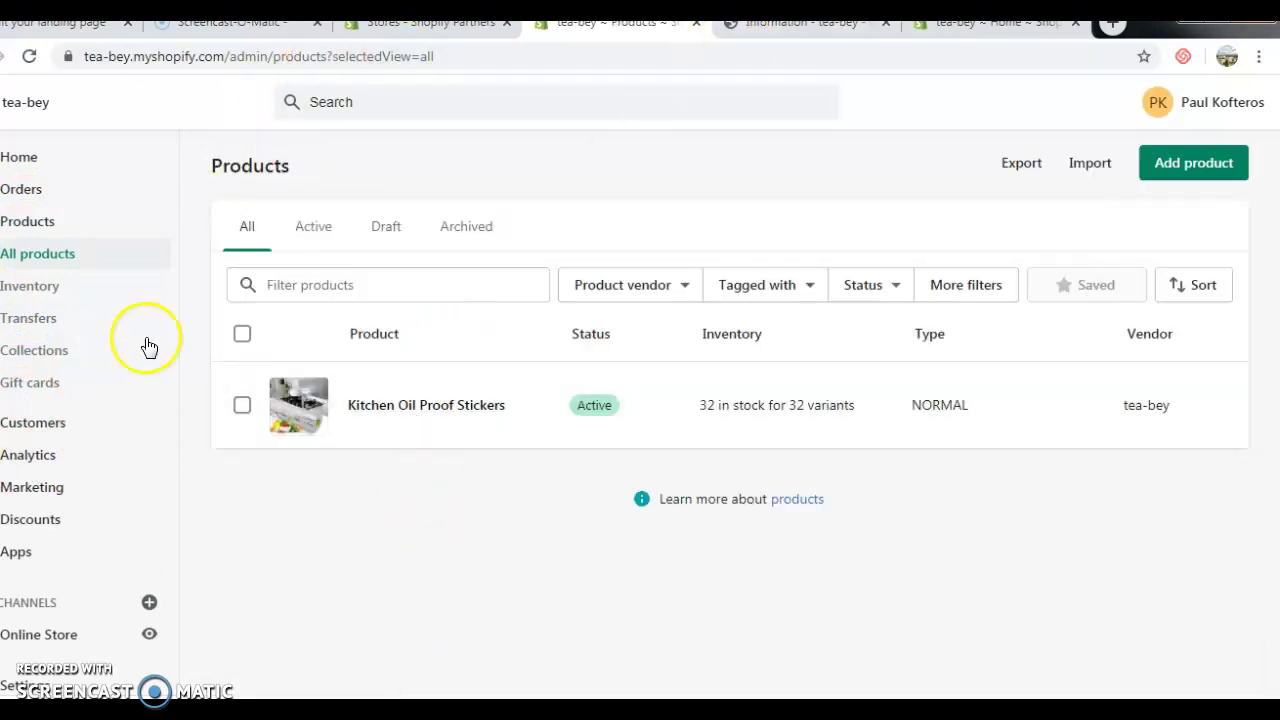
Review the sales and session charts on the analytics overview dashboard and return to the admin home page.
click(27, 461)
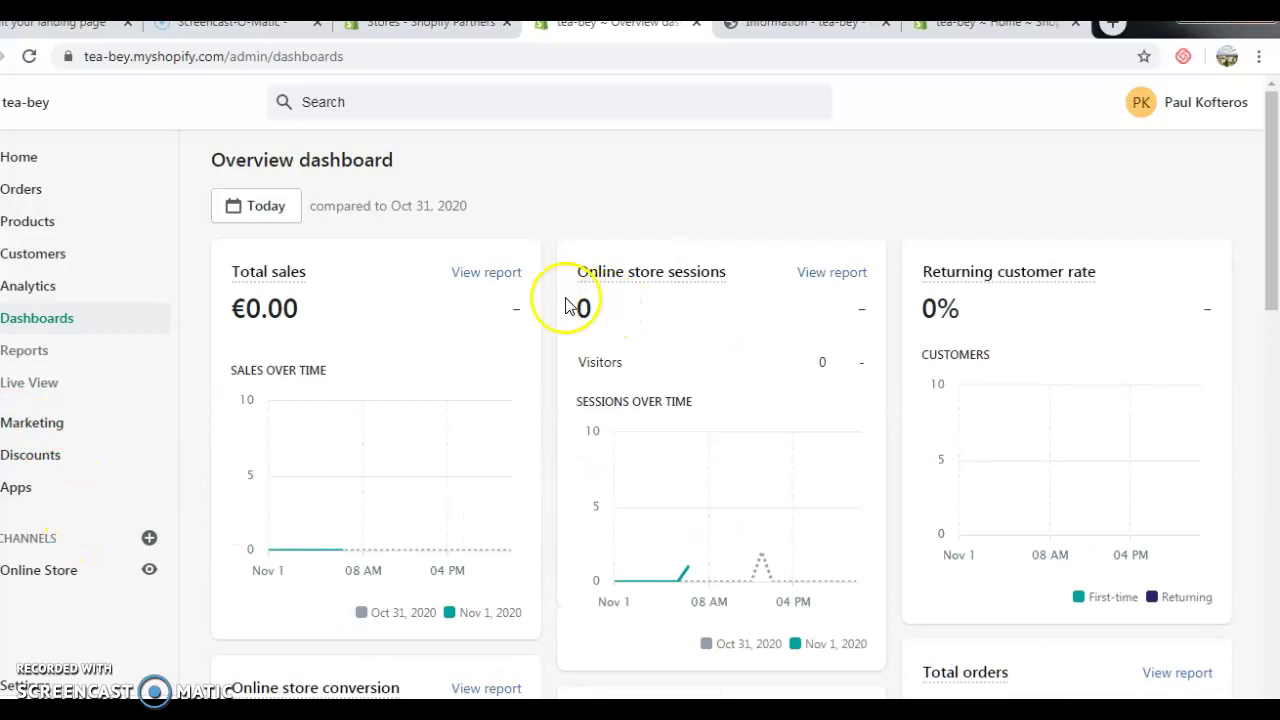
scroll(757, 266, down, 4)
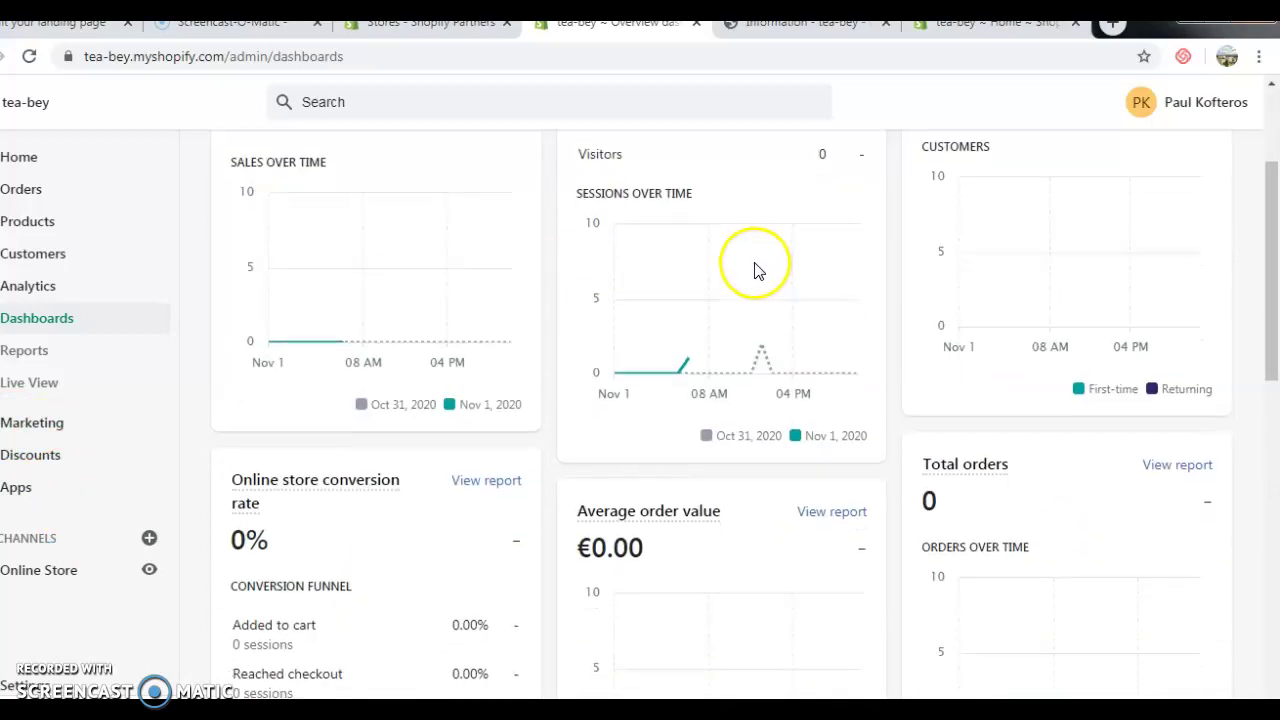
scroll(737, 280, up, 4)
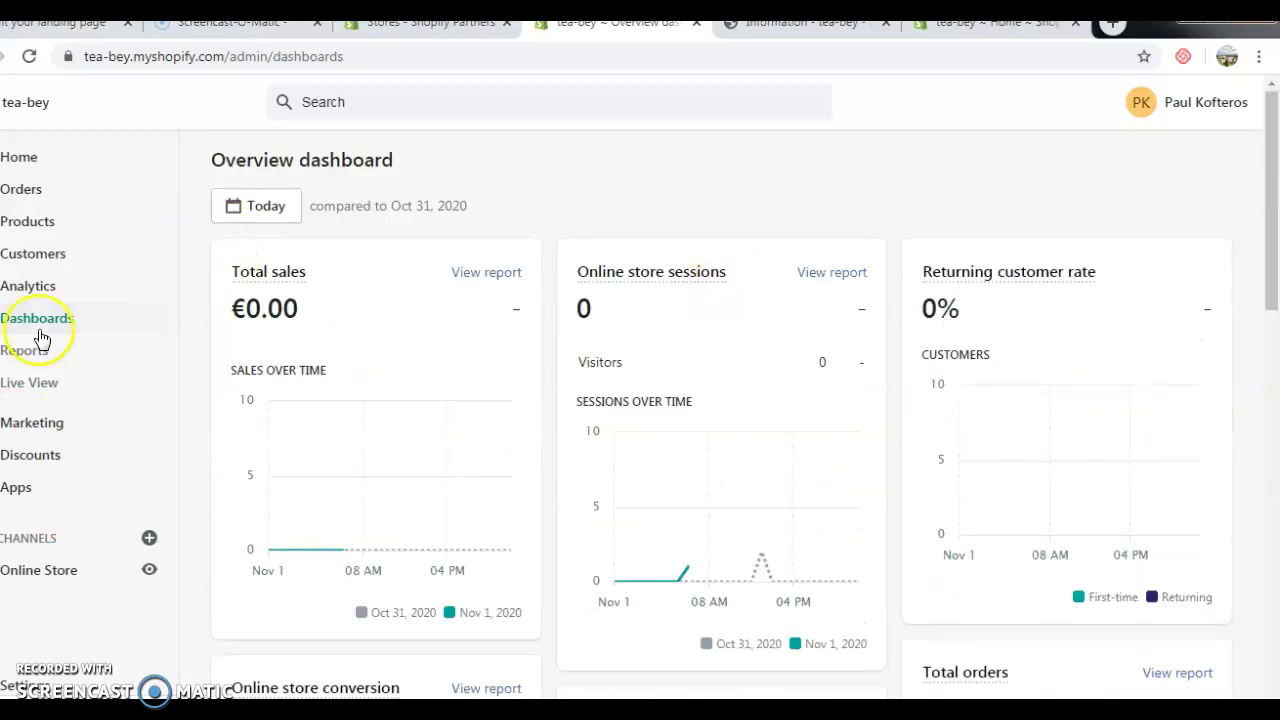
click(15, 157)
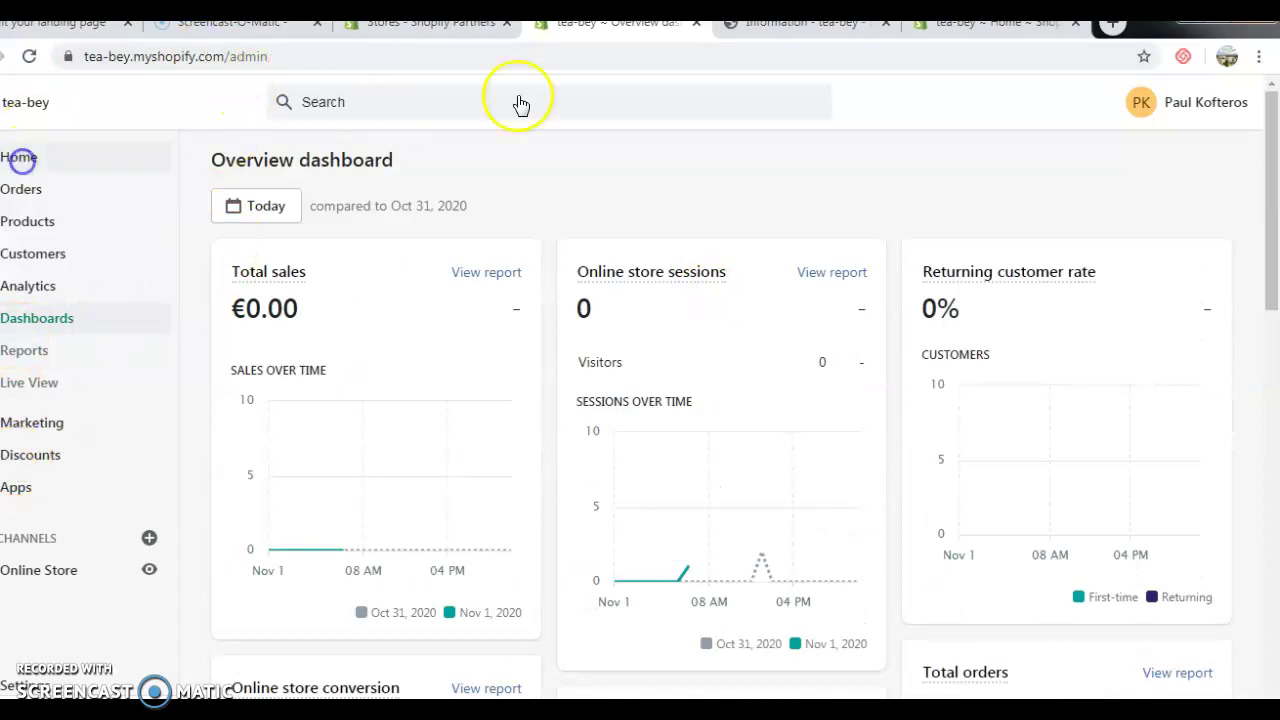
Go back from the open checkout to the online storefront's home page.
click(957, 26)
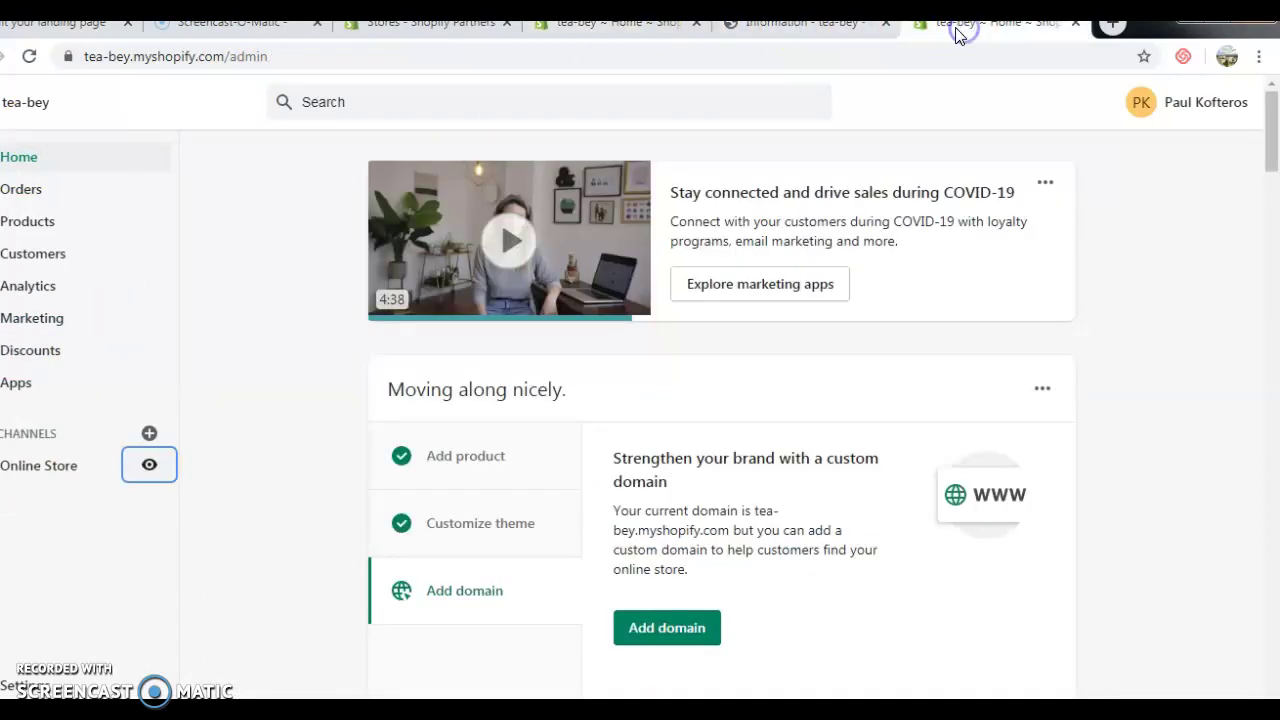
click(789, 27)
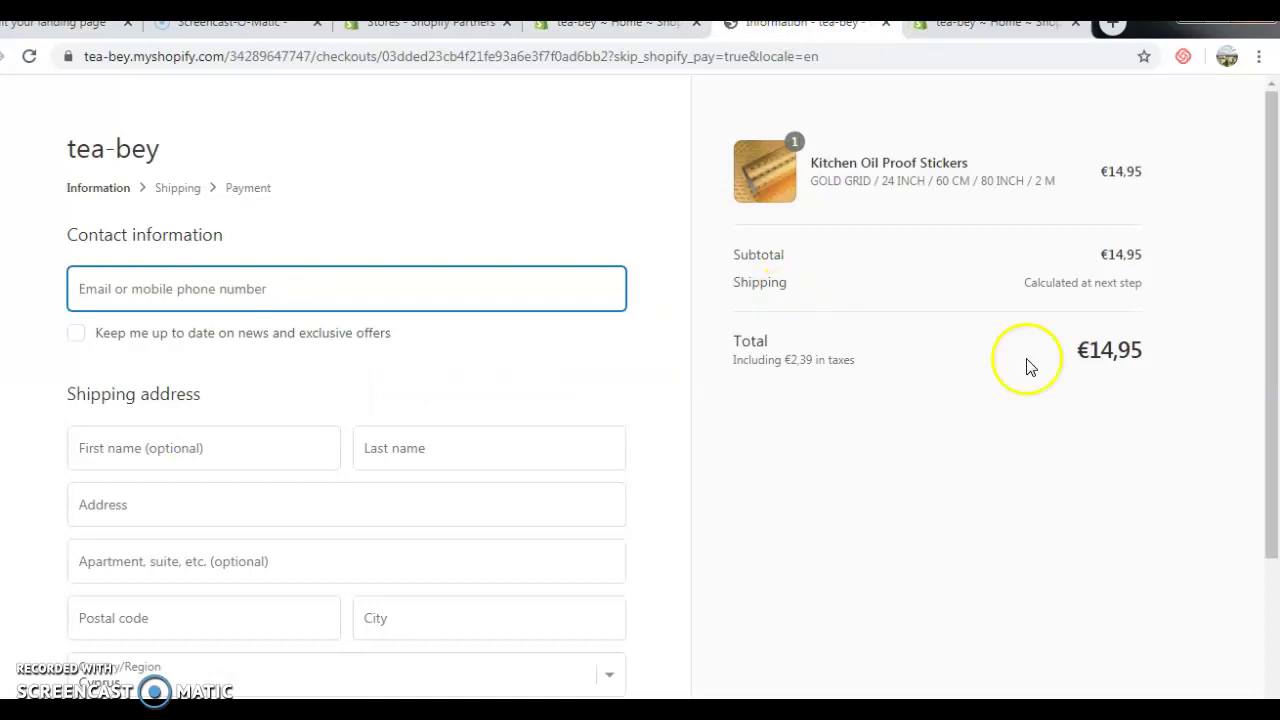
click(0, 56)
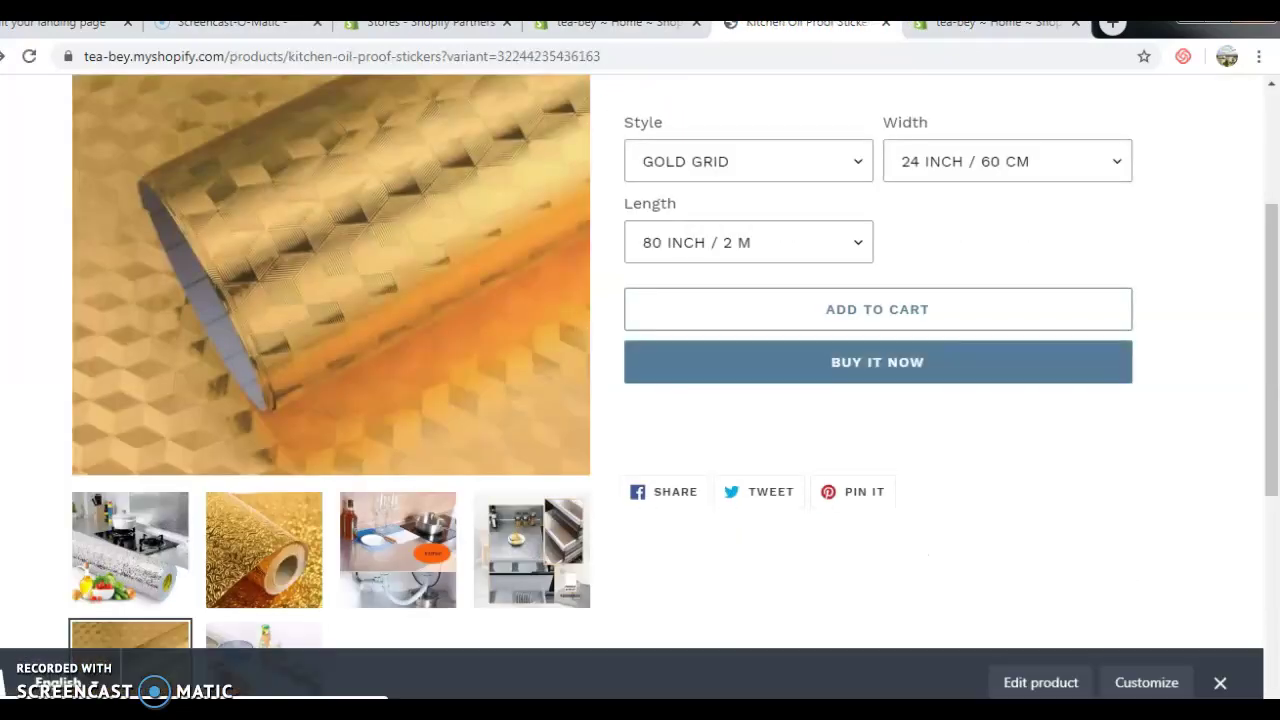
key(alt+Left)
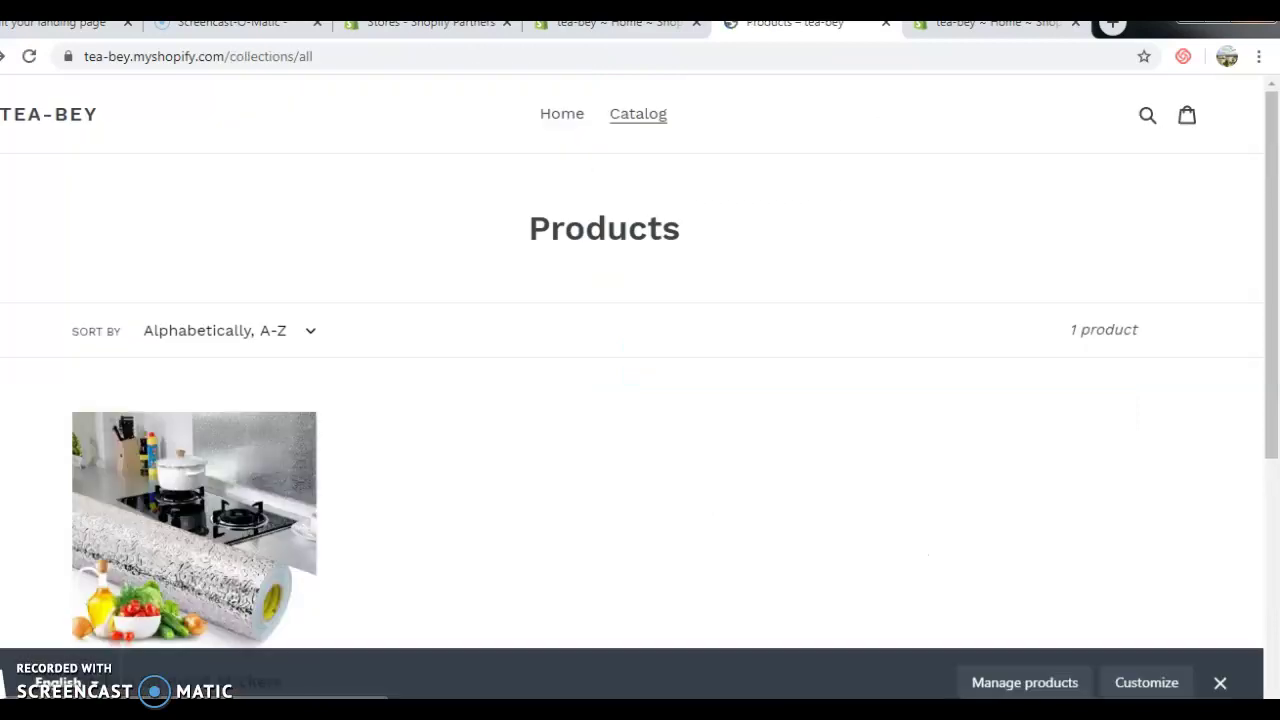
key(alt+Left)
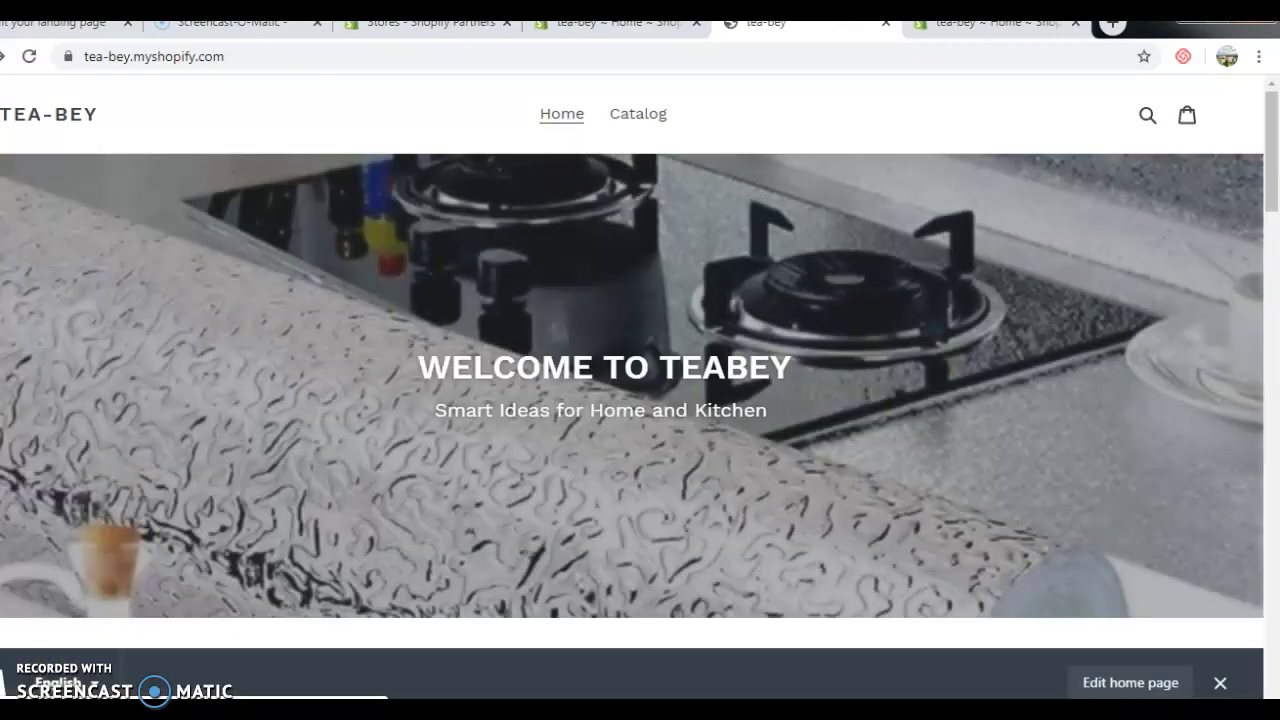